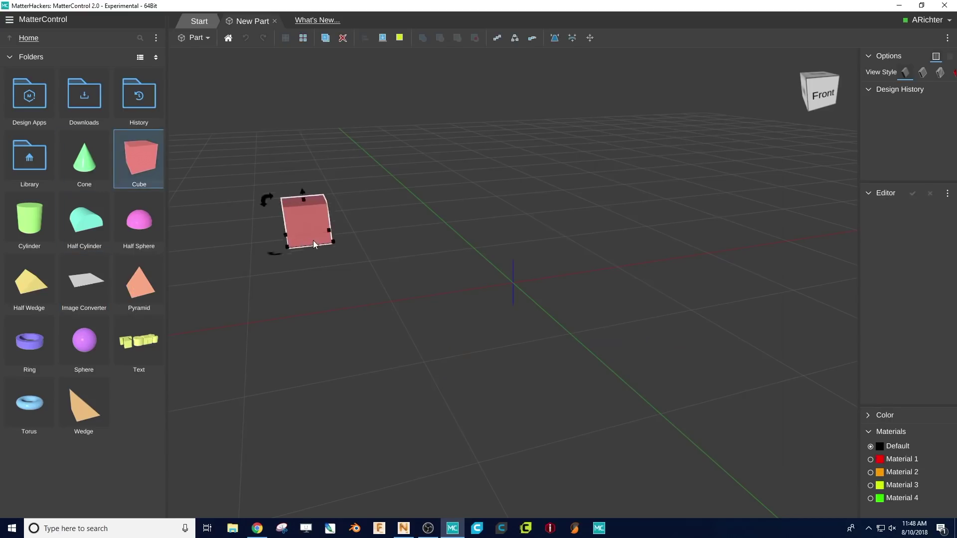
- Size the cube to 75 width, 75 depth and 25 height
{"action": "left_click", "coordinate": [928, 213]}
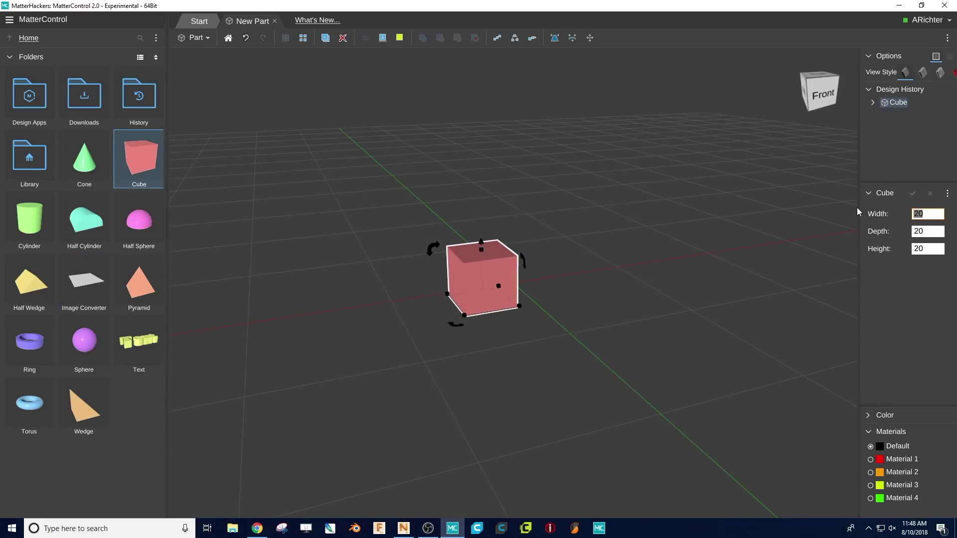
{"action": "type", "text": "75"}
{"action": "key", "text": "Tab"}
{"action": "type", "text": "75"}
{"action": "key", "text": "Tab"}
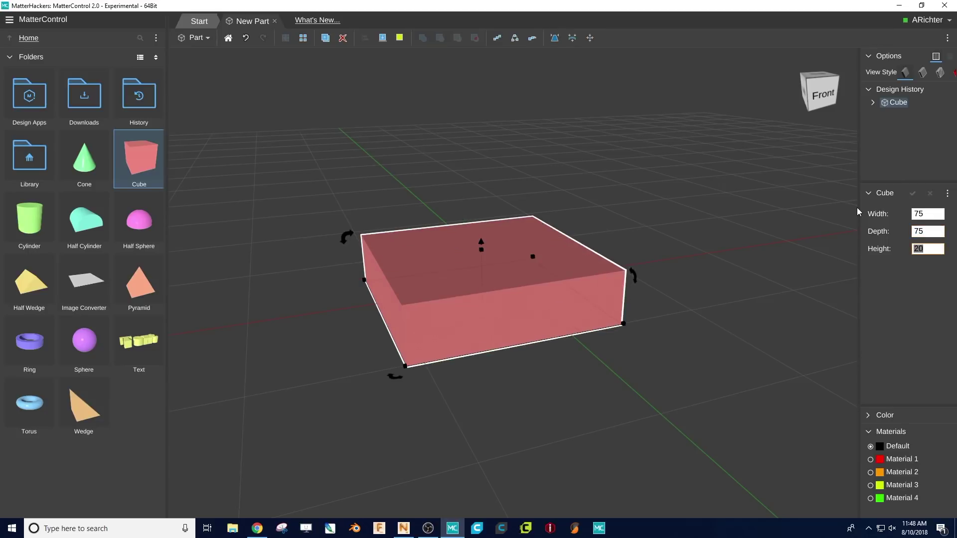
{"action": "type", "text": "25"}
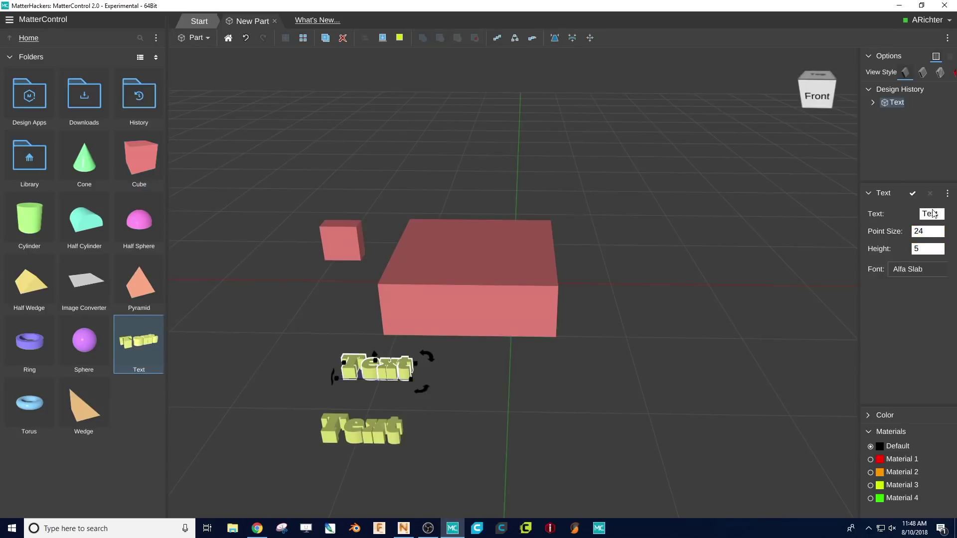
{"action": "left_click", "coordinate": [933, 214]}
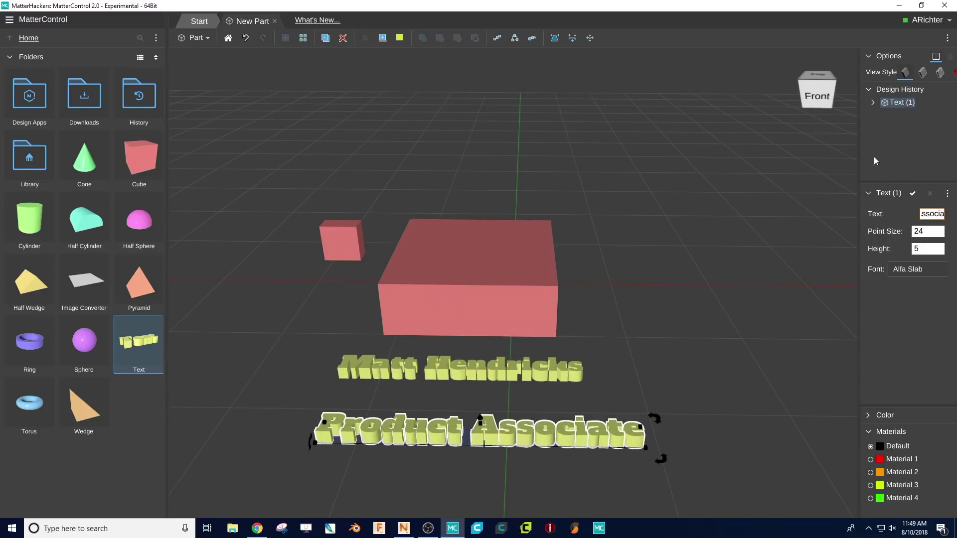
{"action": "left_click", "coordinate": [595, 38]}
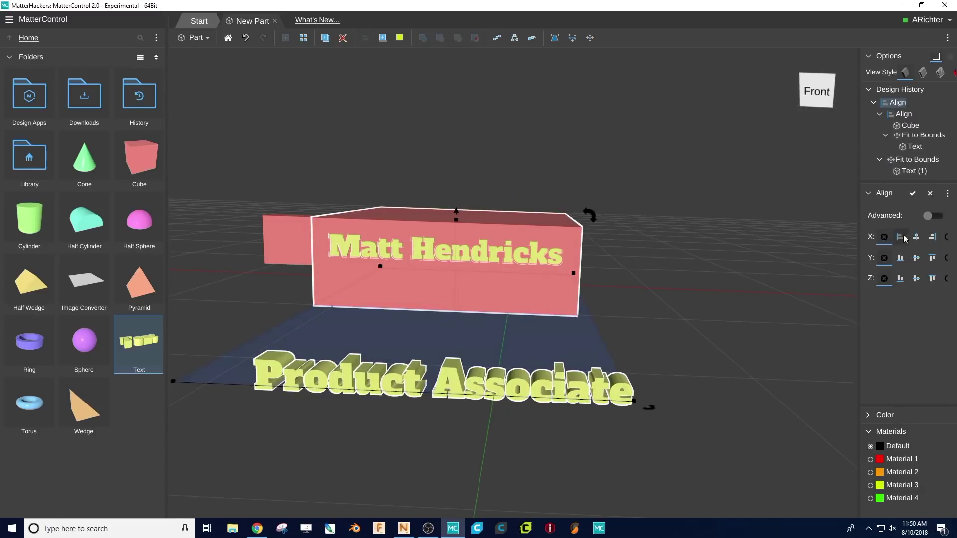
- Centre the text lines on the box's front face with a Z offset of -5
{"action": "left_click", "coordinate": [916, 238]}
{"action": "left_click", "coordinate": [901, 259]}
{"action": "left_click", "coordinate": [900, 278]}
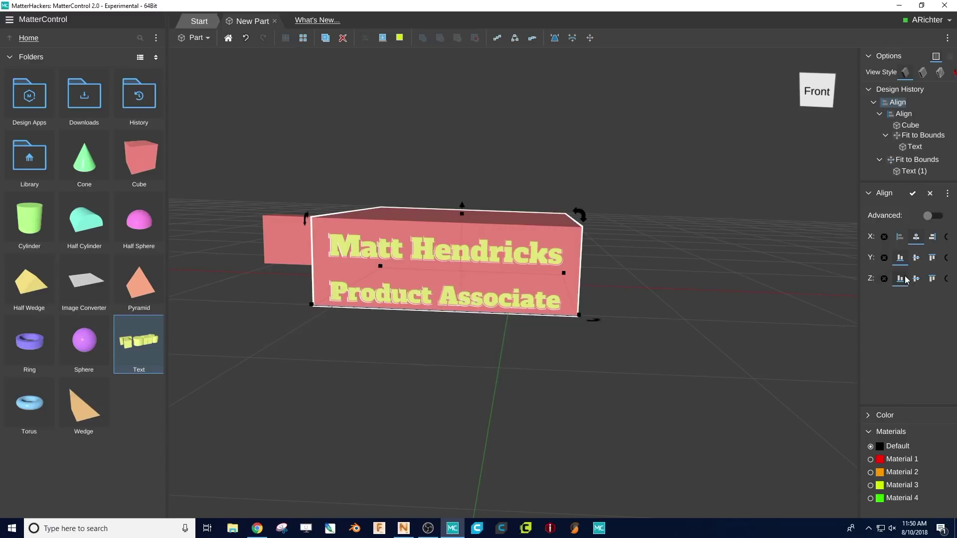
{"action": "left_click", "coordinate": [916, 279]}
{"action": "left_click", "coordinate": [932, 215]}
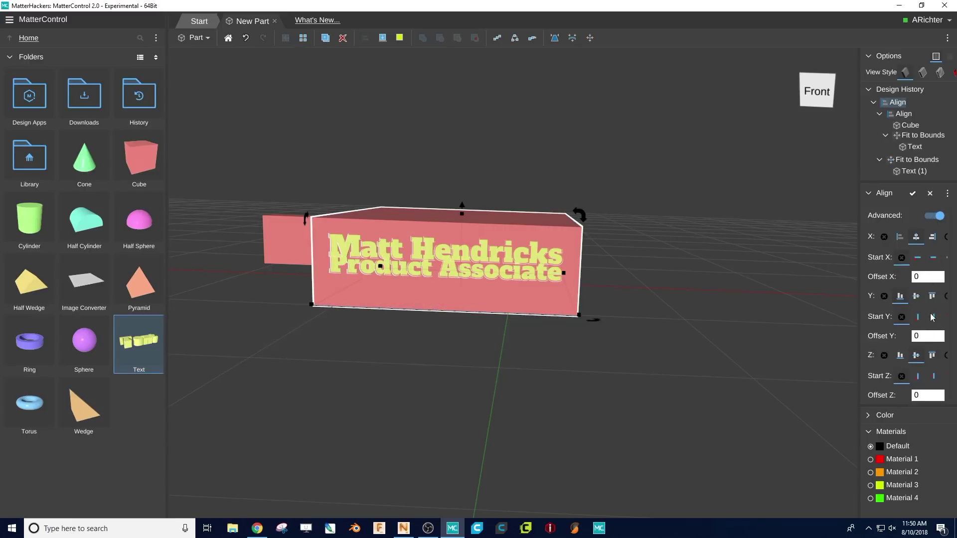
{"action": "left_click", "coordinate": [927, 396]}
{"action": "type", "text": "-5"}
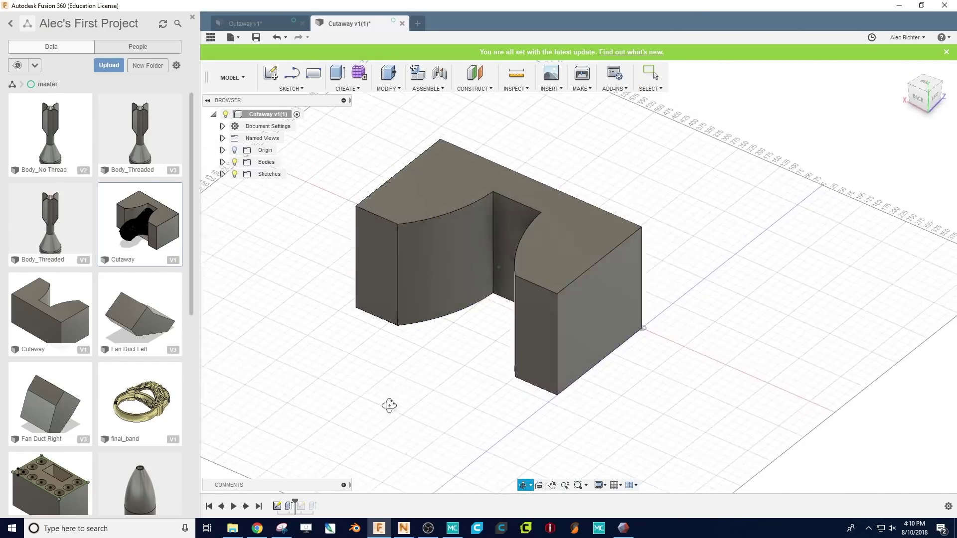
- Step the Cutaway design's history forward two features and orbit to a side view
{"action": "left_click", "coordinate": [246, 506]}
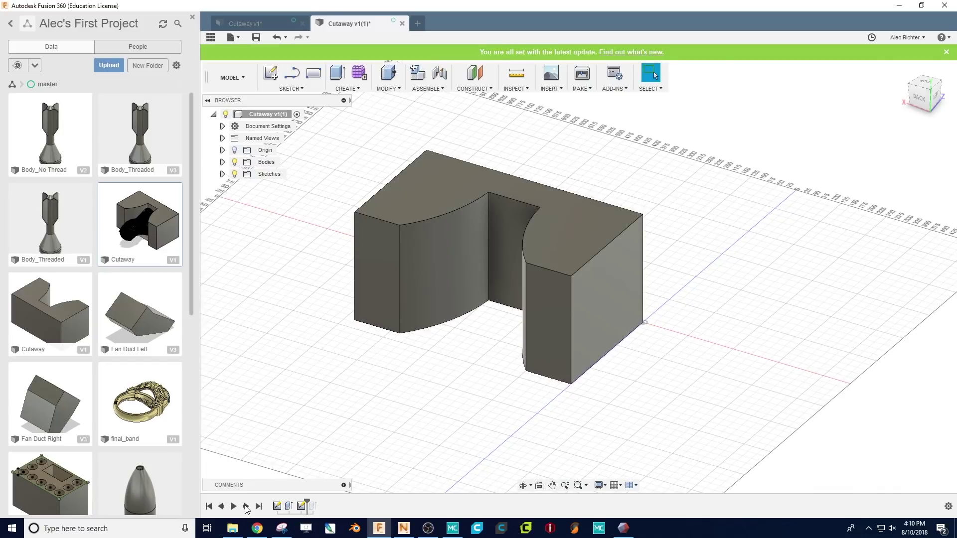
{"action": "left_click", "coordinate": [246, 506]}
{"action": "mouse_move", "coordinate": [512, 368]}
{"action": "middle_mouse_down", "text": "shift"}
{"action": "mouse_move", "coordinate": [474, 337]}
{"action": "mouse_move", "coordinate": [568, 346]}
{"action": "mouse_move", "coordinate": [592, 325]}
{"action": "mouse_move", "coordinate": [551, 343]}
{"action": "middle_mouse_up", "text": "shift"}
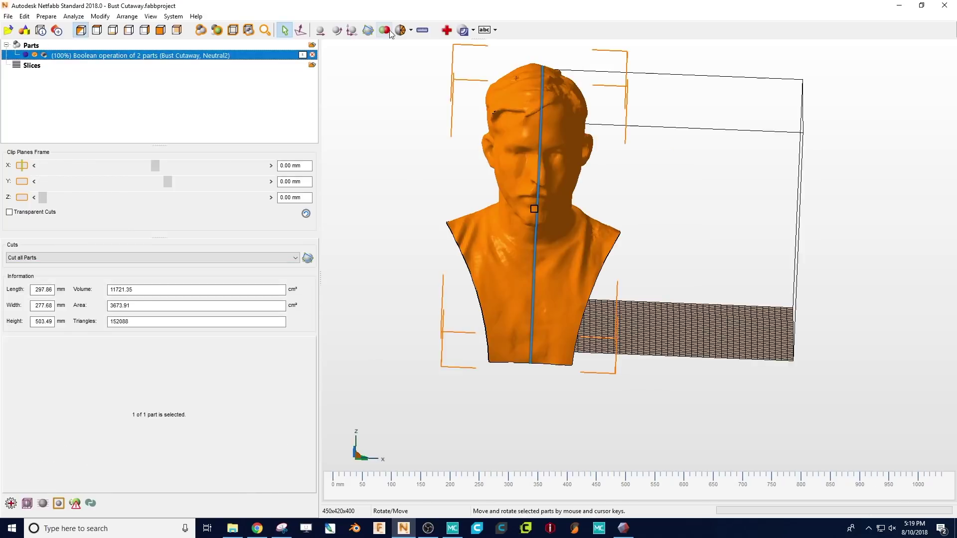
- Scale the cut bust part down to 0.25 of its size
{"action": "left_click", "coordinate": [353, 31]}
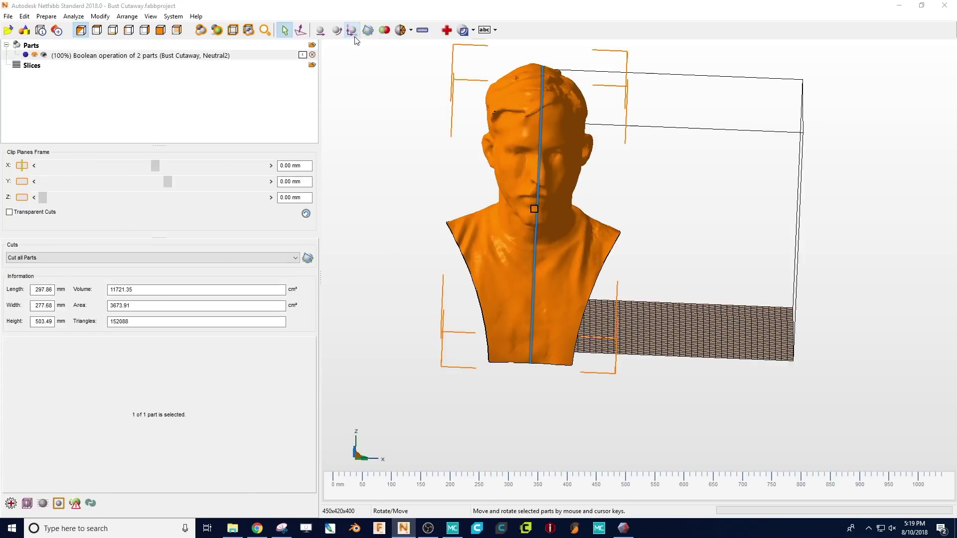
{"action": "type", "text": "0.25"}
{"action": "key", "text": "Return"}
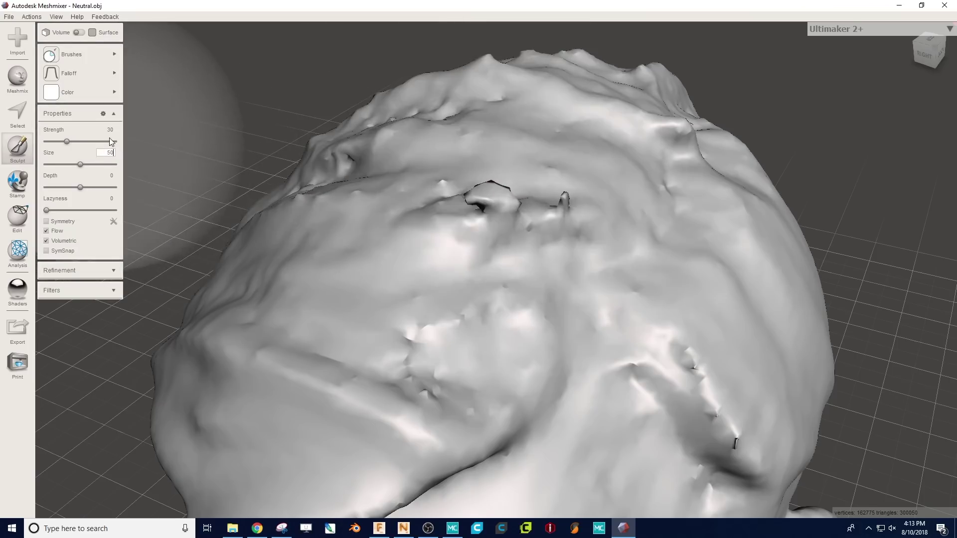
- Set the sculpt brush size to 30 and smooth the crack on top of the head and around the ear
{"action": "left_click", "coordinate": [108, 130]}
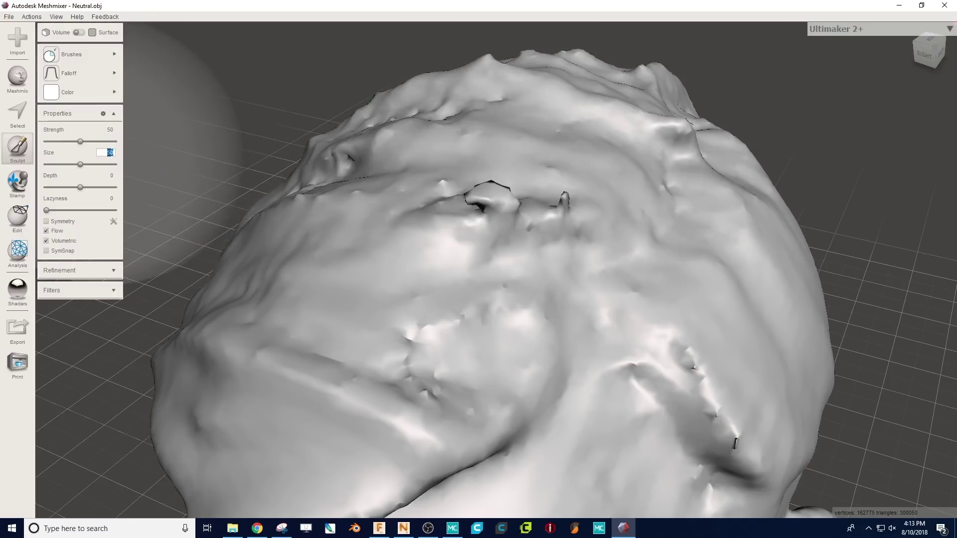
{"action": "type", "text": "30"}
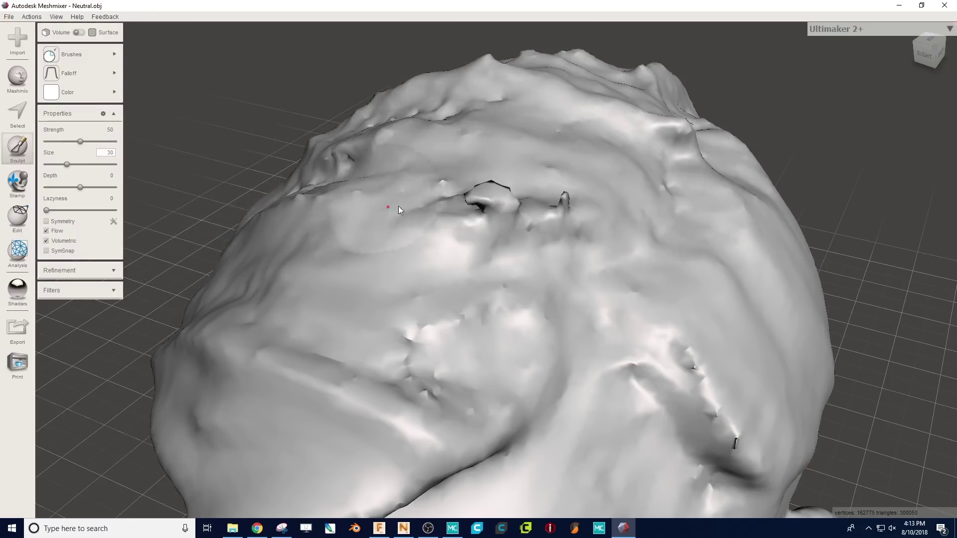
{"action": "mouse_move", "coordinate": [491, 200]}
{"action": "left_mouse_down"}
{"action": "mouse_move", "coordinate": [483, 194]}
{"action": "mouse_move", "coordinate": [494, 209]}
{"action": "left_mouse_up"}
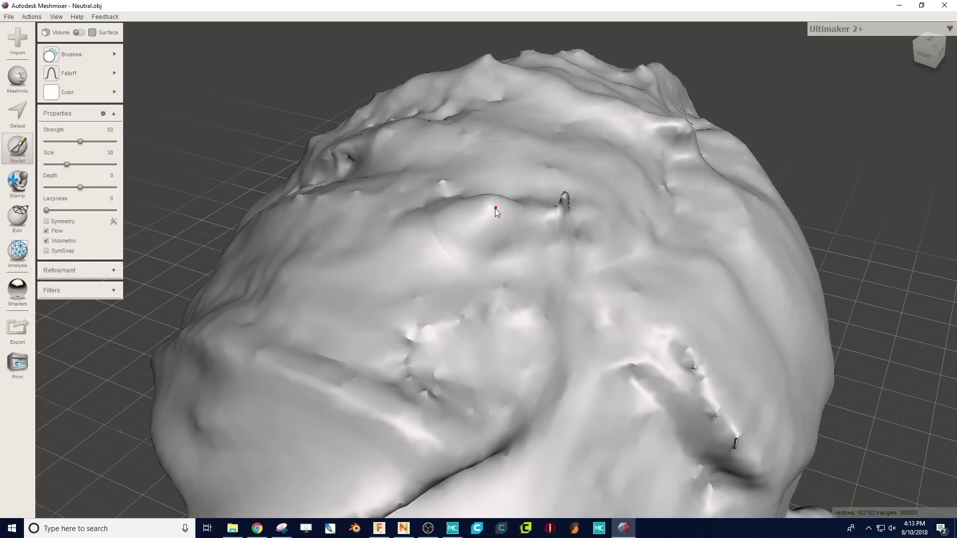
{"action": "mouse_move", "coordinate": [495, 208]}
{"action": "right_mouse_down"}
{"action": "mouse_move", "coordinate": [466, 210]}
{"action": "mouse_move", "coordinate": [535, 279]}
{"action": "mouse_move", "coordinate": [474, 221]}
{"action": "mouse_move", "coordinate": [504, 226]}
{"action": "mouse_move", "coordinate": [466, 191]}
{"action": "right_mouse_up"}
{"action": "mouse_move", "coordinate": [466, 192]}
{"action": "left_mouse_down"}
{"action": "mouse_move", "coordinate": [453, 174]}
{"action": "mouse_move", "coordinate": [449, 183]}
{"action": "mouse_move", "coordinate": [492, 100]}
{"action": "left_mouse_up"}
{"action": "mouse_move", "coordinate": [499, 153]}
{"action": "right_mouse_down"}
{"action": "mouse_move", "coordinate": [450, 222]}
{"action": "mouse_move", "coordinate": [553, 262]}
{"action": "mouse_move", "coordinate": [453, 319]}
{"action": "mouse_move", "coordinate": [479, 289]}
{"action": "mouse_move", "coordinate": [617, 293]}
{"action": "mouse_move", "coordinate": [471, 338]}
{"action": "right_mouse_up"}
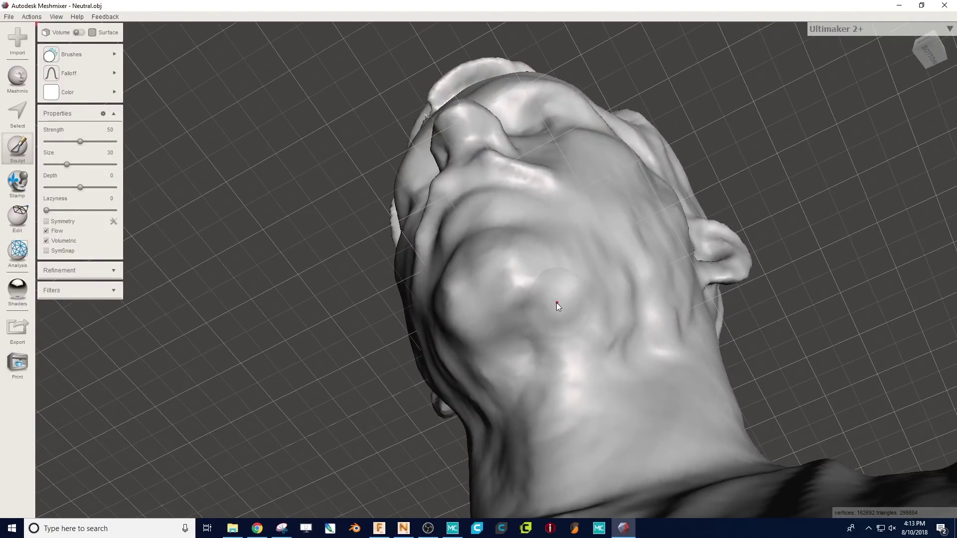
- Orbit around the head and pick the BubbleSmooth brush
{"action": "mouse_move", "coordinate": [507, 384]}
{"action": "right_mouse_down"}
{"action": "mouse_move", "coordinate": [531, 374]}
{"action": "mouse_move", "coordinate": [277, 309]}
{"action": "mouse_move", "coordinate": [420, 411]}
{"action": "mouse_move", "coordinate": [384, 408]}
{"action": "mouse_move", "coordinate": [300, 215]}
{"action": "mouse_move", "coordinate": [464, 434]}
{"action": "mouse_move", "coordinate": [429, 402]}
{"action": "mouse_move", "coordinate": [417, 374]}
{"action": "right_mouse_up"}
{"action": "mouse_move", "coordinate": [408, 339]}
{"action": "right_mouse_down"}
{"action": "mouse_move", "coordinate": [489, 366]}
{"action": "mouse_move", "coordinate": [359, 378]}
{"action": "mouse_move", "coordinate": [482, 436]}
{"action": "right_mouse_up"}
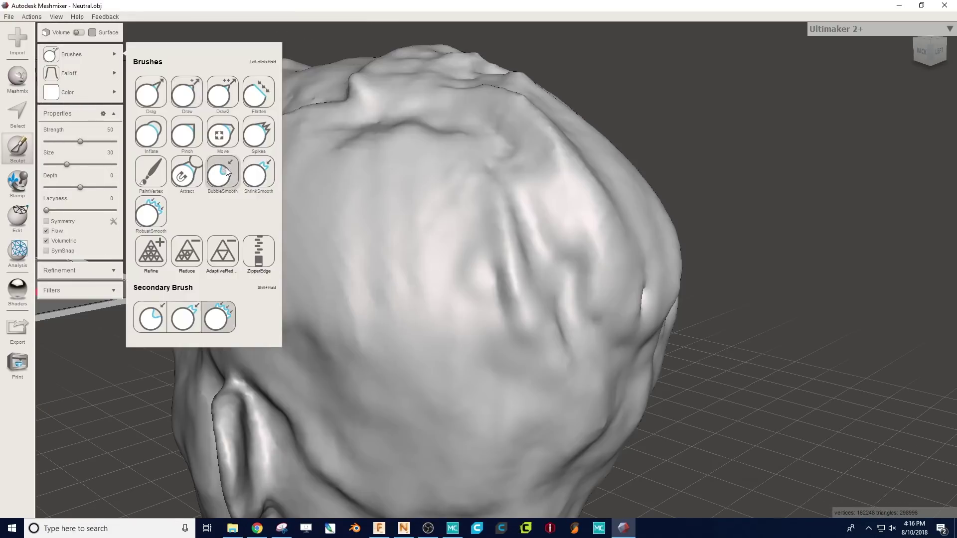
{"action": "left_click", "coordinate": [223, 172]}
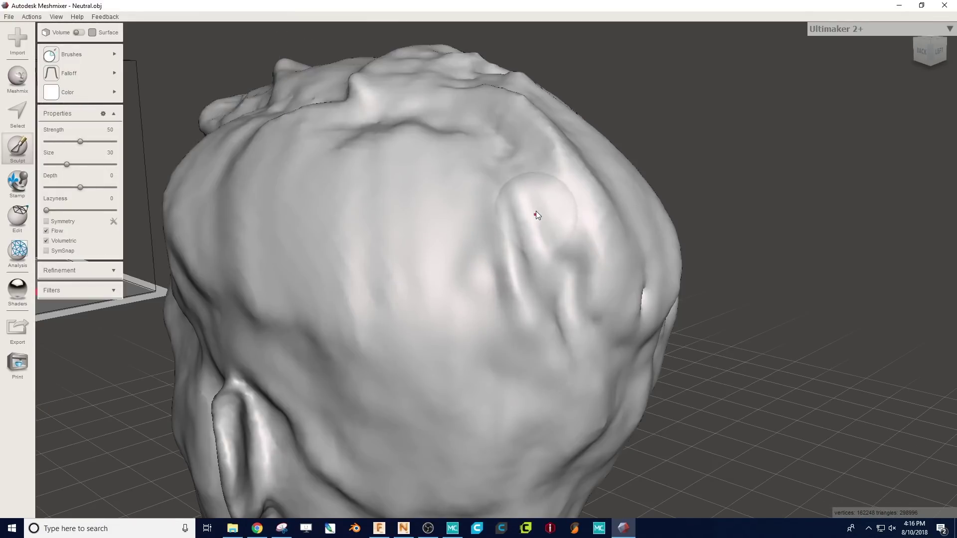
- Smooth the glossy ridges across the top and back of the scanned head
{"action": "mouse_move", "coordinate": [536, 211]}
{"action": "left_mouse_down"}
{"action": "mouse_move", "coordinate": [519, 238]}
{"action": "mouse_move", "coordinate": [559, 340]}
{"action": "mouse_move", "coordinate": [519, 141]}
{"action": "mouse_move", "coordinate": [576, 312]}
{"action": "left_mouse_up"}
{"action": "mouse_move", "coordinate": [576, 312]}
{"action": "right_mouse_down"}
{"action": "mouse_move", "coordinate": [569, 245]}
{"action": "mouse_move", "coordinate": [489, 246]}
{"action": "right_mouse_up"}
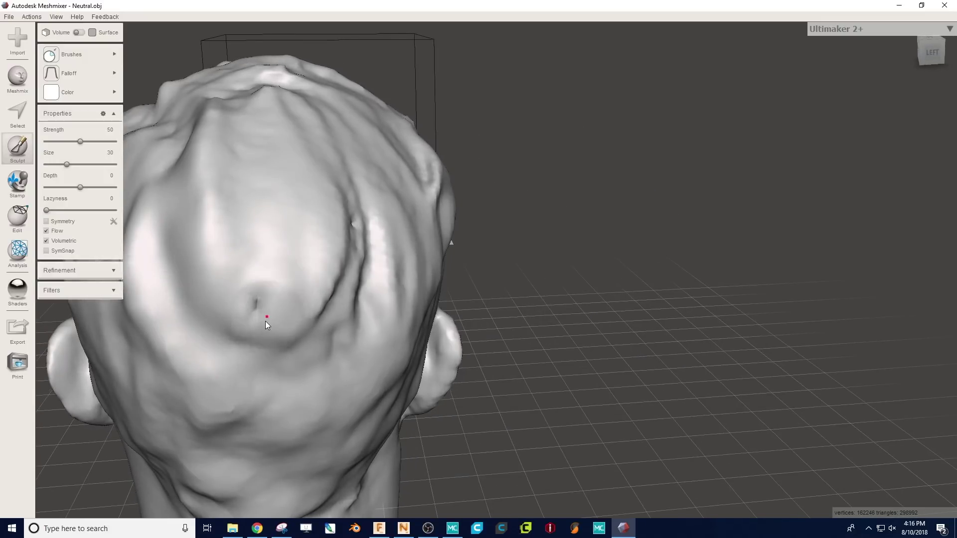
{"action": "right_click_drag", "start_coordinate": [339, 287], "coordinate": [336, 204]}
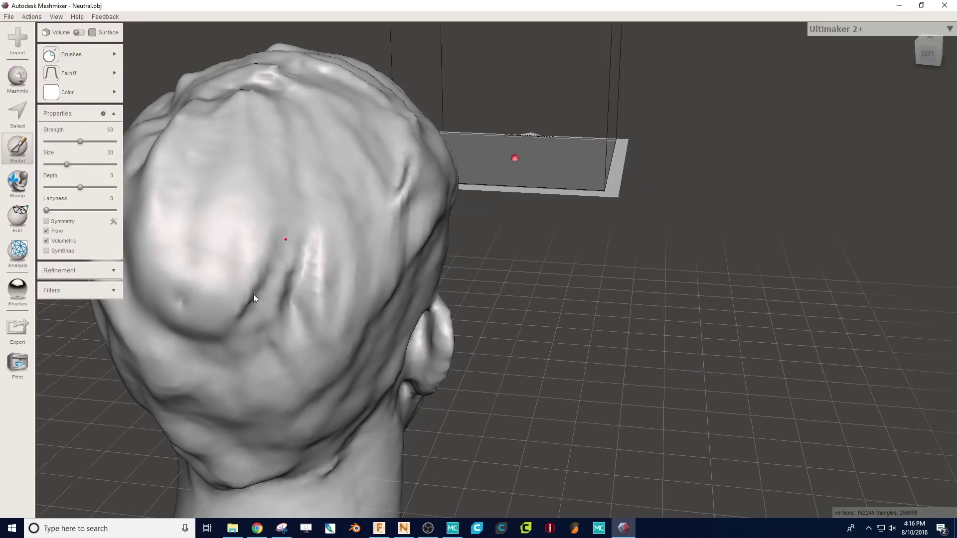
{"action": "mouse_move", "coordinate": [254, 295]}
{"action": "left_mouse_down"}
{"action": "mouse_move", "coordinate": [306, 233]}
{"action": "mouse_move", "coordinate": [408, 160]}
{"action": "left_mouse_up"}
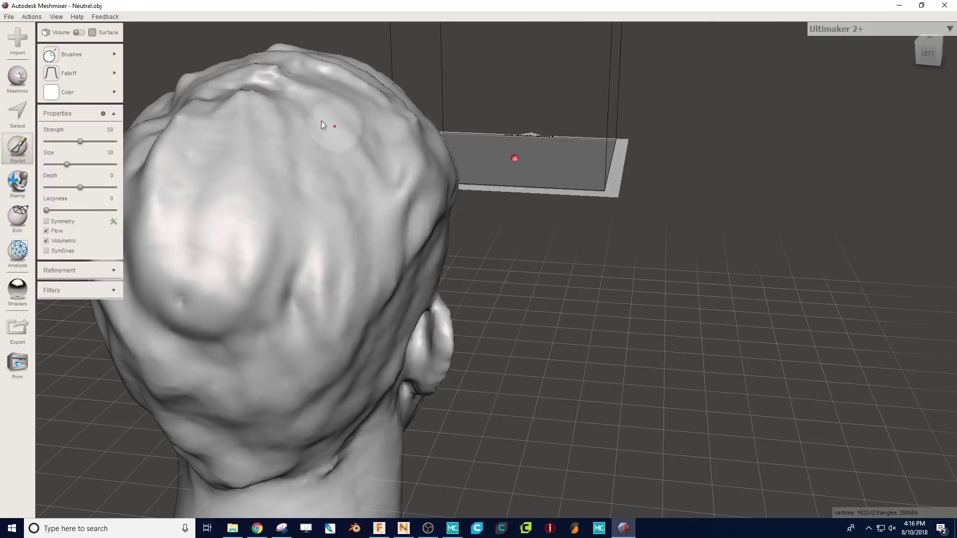
{"action": "right_click_drag", "start_coordinate": [321, 122], "coordinate": [332, 316]}
{"action": "mouse_move", "coordinate": [318, 381]}
{"action": "left_mouse_down"}
{"action": "mouse_move", "coordinate": [263, 360]}
{"action": "mouse_move", "coordinate": [333, 342]}
{"action": "mouse_move", "coordinate": [342, 313]}
{"action": "mouse_move", "coordinate": [268, 295]}
{"action": "mouse_move", "coordinate": [331, 271]}
{"action": "mouse_move", "coordinate": [314, 297]}
{"action": "left_mouse_up"}
{"action": "right_click_drag", "start_coordinate": [208, 363], "coordinate": [540, 316]}
{"action": "mouse_move", "coordinate": [540, 316]}
{"action": "left_mouse_down"}
{"action": "mouse_move", "coordinate": [618, 318]}
{"action": "mouse_move", "coordinate": [657, 285]}
{"action": "mouse_move", "coordinate": [790, 234]}
{"action": "mouse_move", "coordinate": [576, 327]}
{"action": "mouse_move", "coordinate": [689, 274]}
{"action": "left_mouse_up"}
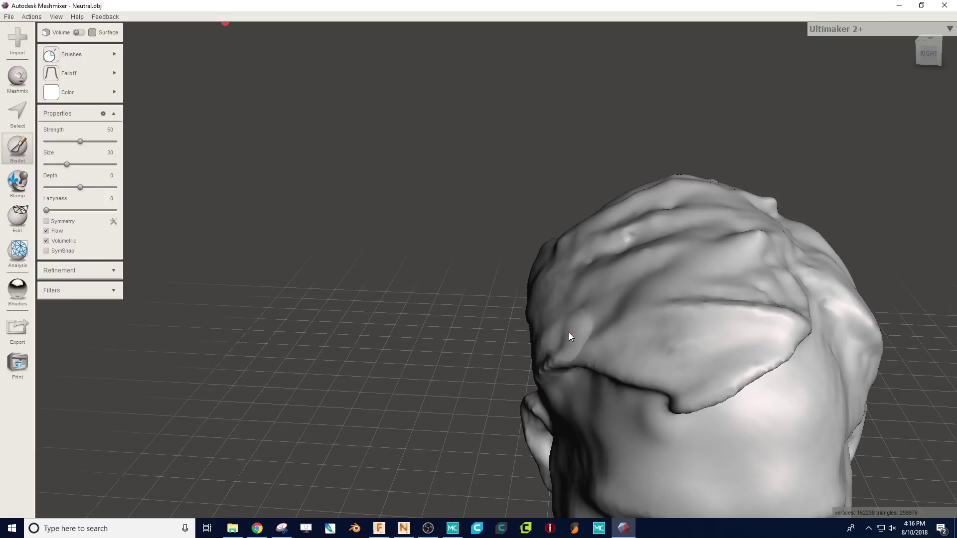
{"action": "mouse_move", "coordinate": [506, 368]}
{"action": "right_mouse_down"}
{"action": "mouse_move", "coordinate": [645, 288]}
{"action": "mouse_move", "coordinate": [512, 289]}
{"action": "mouse_move", "coordinate": [390, 223]}
{"action": "right_mouse_up"}
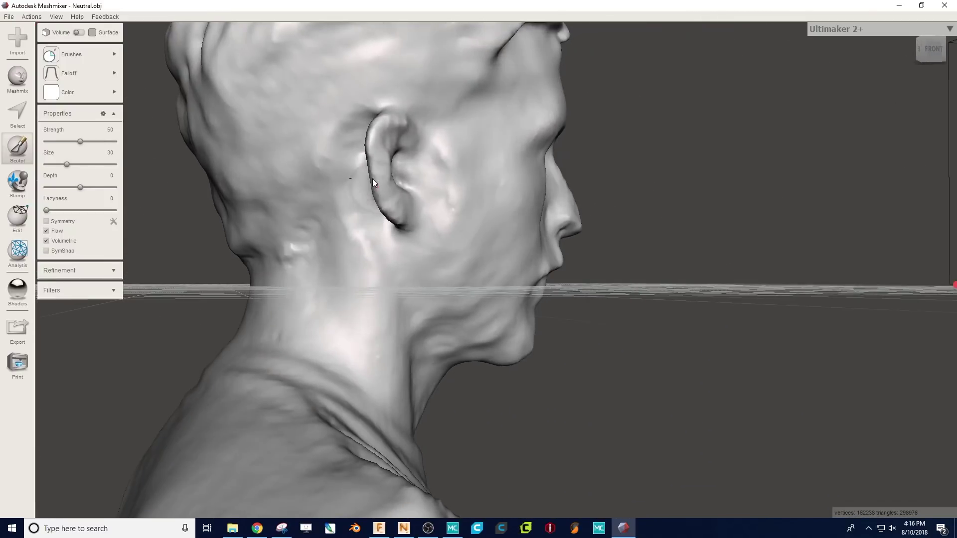
{"action": "right_click_drag", "start_coordinate": [393, 369], "coordinate": [241, 209]}
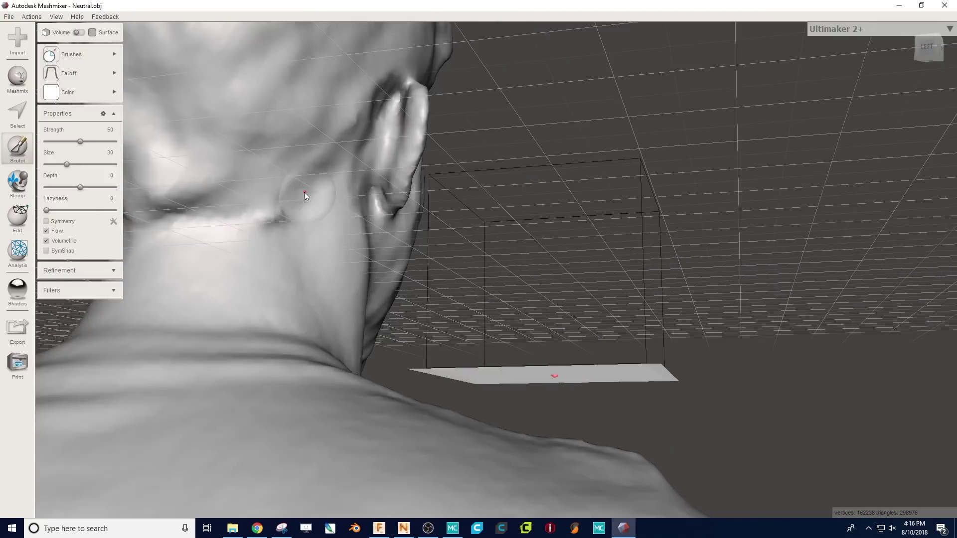
{"action": "right_click_drag", "start_coordinate": [199, 261], "coordinate": [341, 214]}
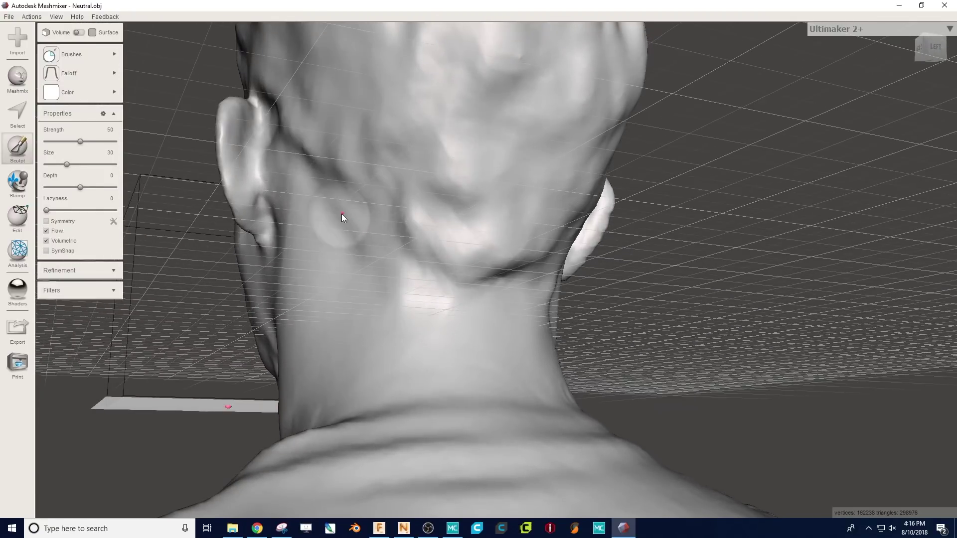
{"action": "mouse_move", "coordinate": [316, 278]}
{"action": "right_mouse_down"}
{"action": "mouse_move", "coordinate": [411, 307]}
{"action": "mouse_move", "coordinate": [325, 285]}
{"action": "right_mouse_up"}
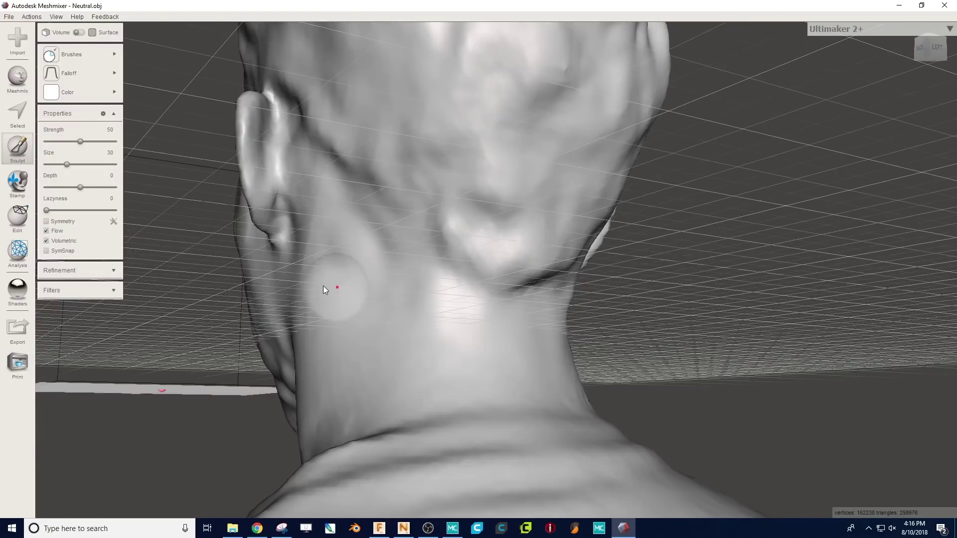
- Smooth and reshape the earlobe and the cheek surface below the eye
{"action": "left_click_drag", "start_coordinate": [272, 198], "coordinate": [285, 229]}
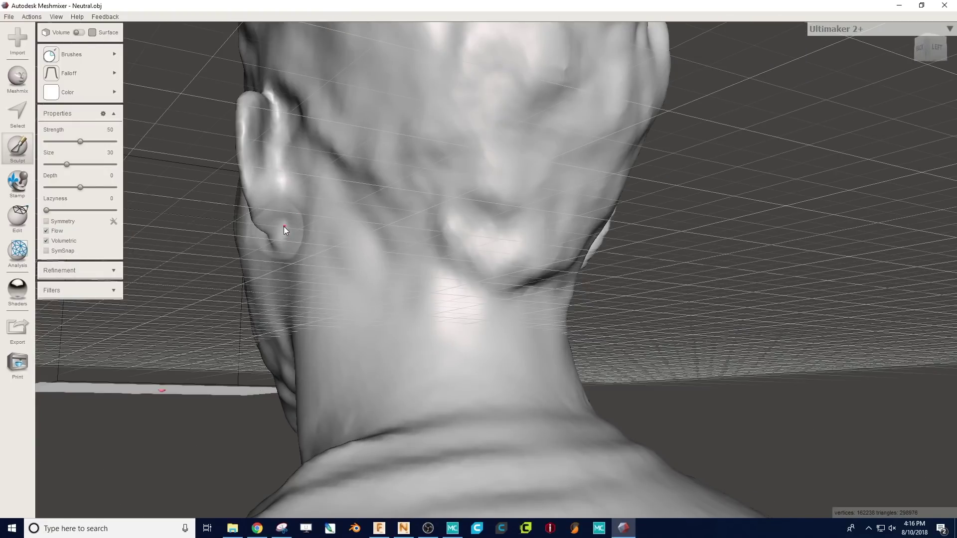
{"action": "mouse_move", "coordinate": [260, 288]}
{"action": "right_mouse_down"}
{"action": "mouse_move", "coordinate": [369, 290]}
{"action": "mouse_move", "coordinate": [422, 280]}
{"action": "mouse_move", "coordinate": [367, 363]}
{"action": "mouse_move", "coordinate": [356, 354]}
{"action": "mouse_move", "coordinate": [505, 242]}
{"action": "right_mouse_up"}
{"action": "mouse_move", "coordinate": [483, 247]}
{"action": "left_mouse_down"}
{"action": "mouse_move", "coordinate": [505, 332]}
{"action": "mouse_move", "coordinate": [473, 260]}
{"action": "mouse_move", "coordinate": [486, 357]}
{"action": "mouse_move", "coordinate": [583, 282]}
{"action": "mouse_move", "coordinate": [639, 291]}
{"action": "left_mouse_up"}
{"action": "right_click_drag", "start_coordinate": [637, 288], "coordinate": [576, 284]}
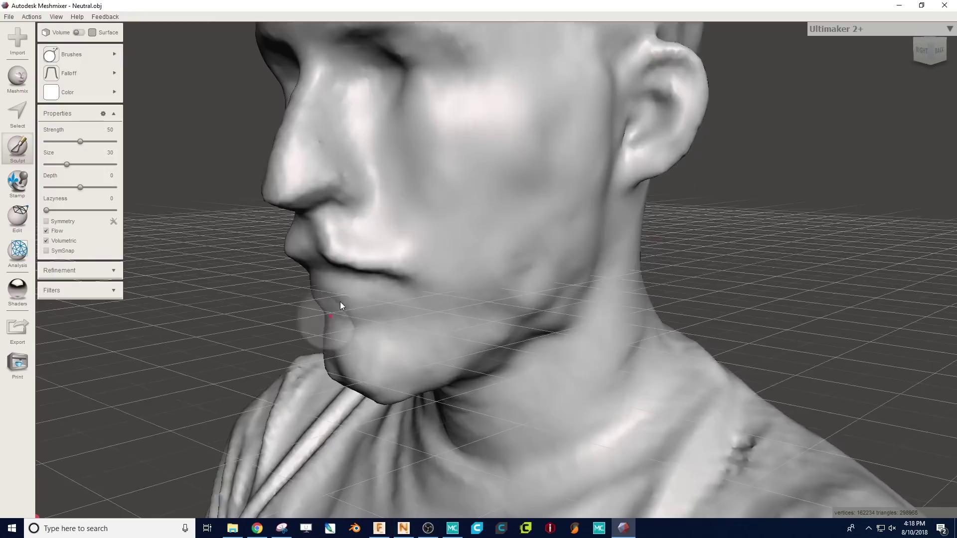
{"action": "right_click_drag", "start_coordinate": [340, 301], "coordinate": [384, 319]}
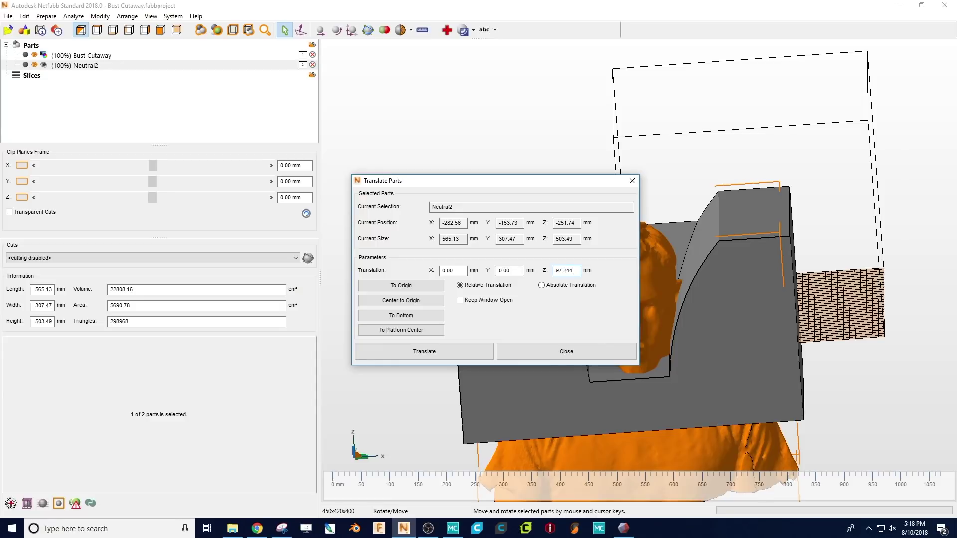
- Move the Neutral2 bust down to the platform bottom with Translate Parts' To Bottom
{"action": "key", "text": "Return"}
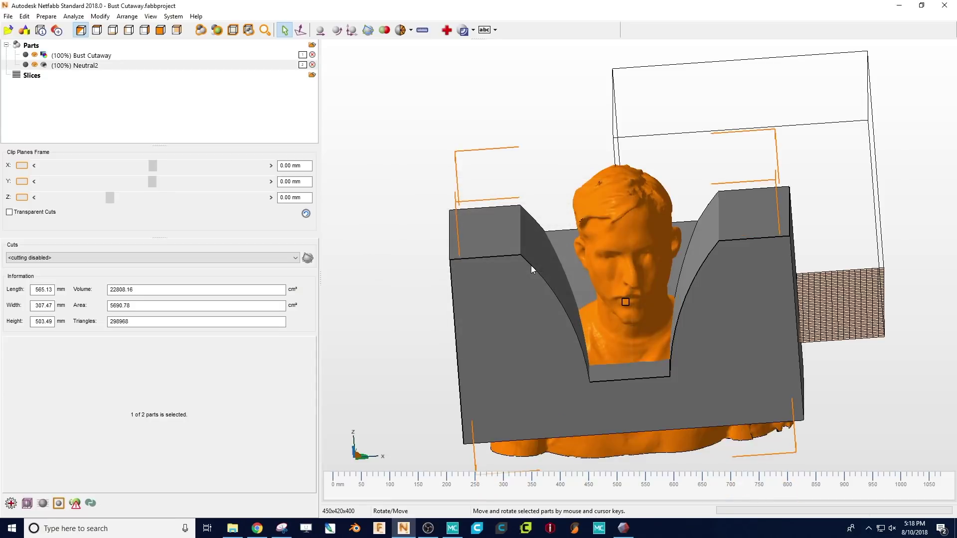
{"action": "mouse_move", "coordinate": [595, 338]}
{"action": "right_mouse_down"}
{"action": "mouse_move", "coordinate": [595, 294]}
{"action": "mouse_move", "coordinate": [589, 333]}
{"action": "right_mouse_up"}
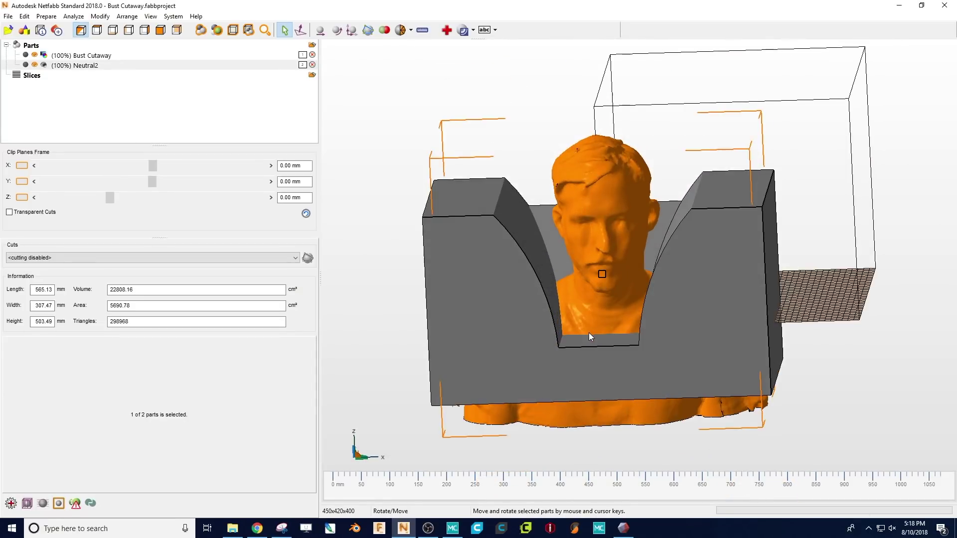
{"action": "key", "text": "ctrl+t"}
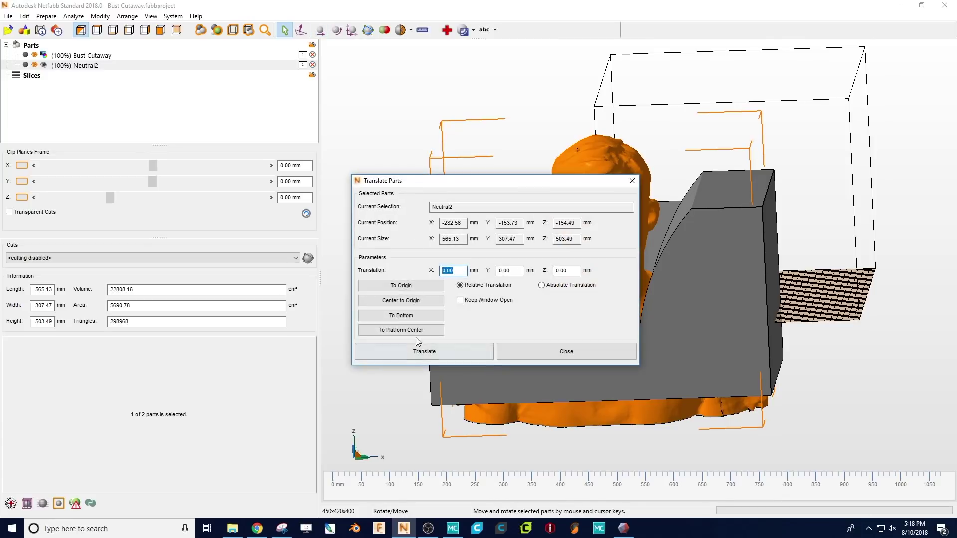
{"action": "left_click", "coordinate": [414, 315]}
{"action": "left_click", "coordinate": [421, 351]}
- Inspect the cut-open block from several angles, then turn off the X clipping plane
{"action": "scroll", "coordinate": [573, 351], "scroll_direction": "up", "scroll_amount": 4}
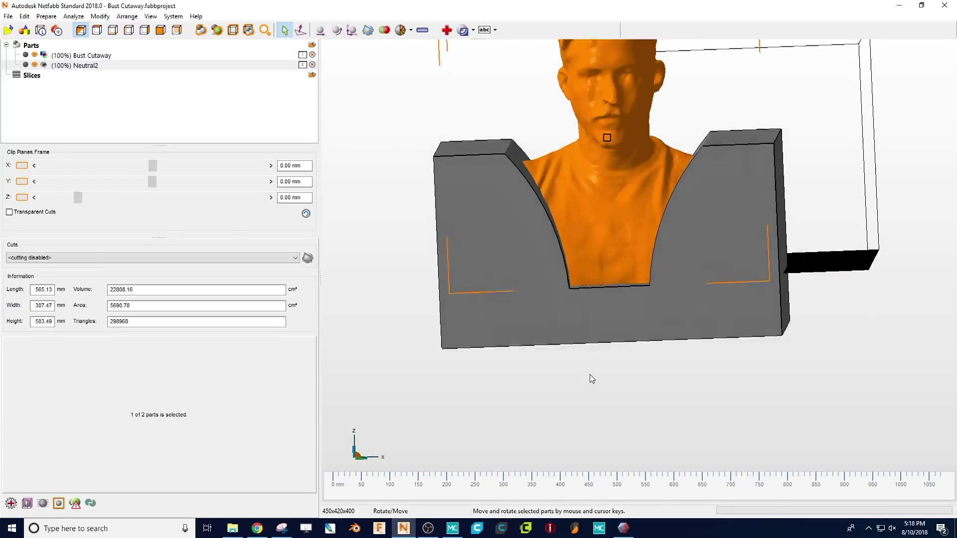
{"action": "right_click_drag", "start_coordinate": [602, 381], "coordinate": [480, 423]}
{"action": "scroll", "coordinate": [445, 256], "scroll_direction": "up", "scroll_amount": 5}
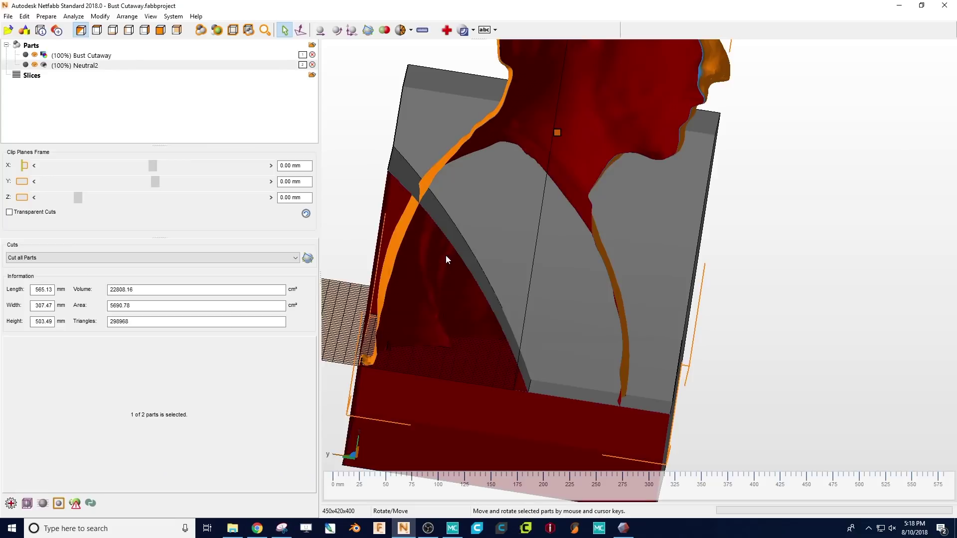
{"action": "scroll", "coordinate": [440, 266], "scroll_direction": "down", "scroll_amount": 1}
{"action": "scroll", "coordinate": [475, 270], "scroll_direction": "down", "scroll_amount": 3}
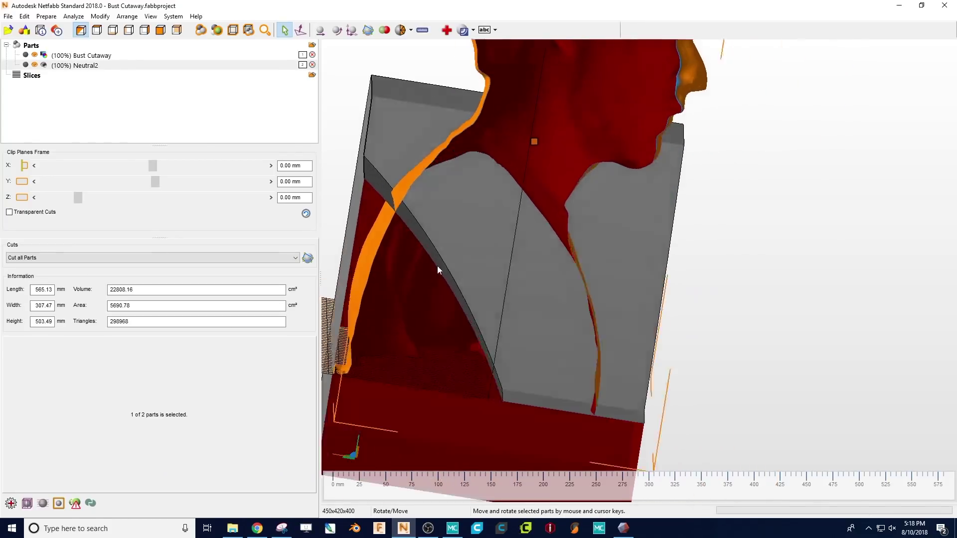
{"action": "right_click_drag", "start_coordinate": [434, 267], "coordinate": [445, 273]}
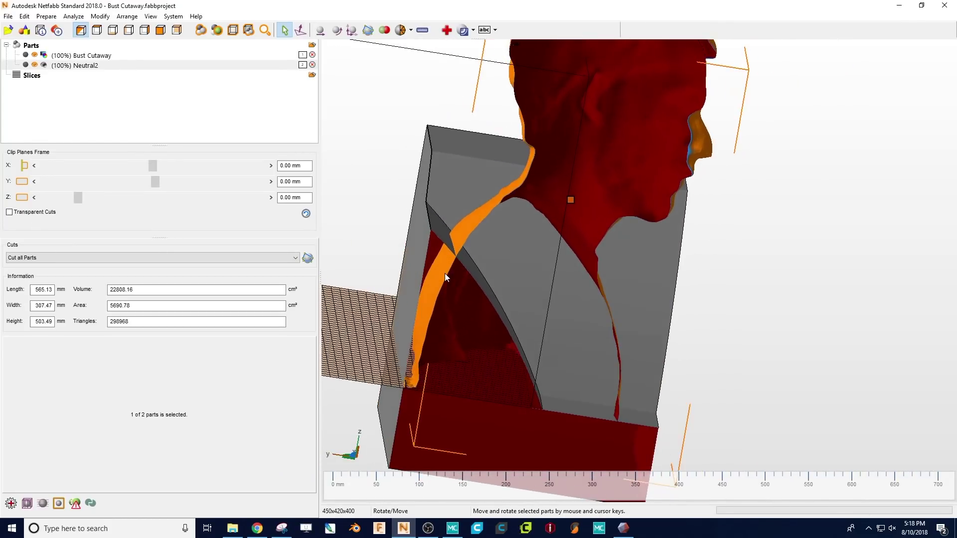
{"action": "left_click", "coordinate": [21, 166]}
{"action": "right_click_drag", "start_coordinate": [551, 316], "coordinate": [588, 332]}
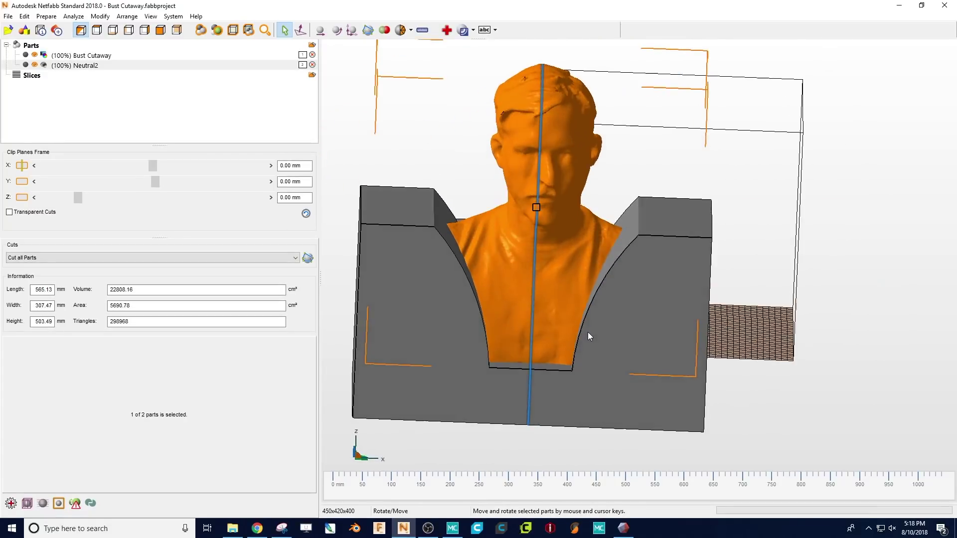
{"action": "key", "text": "ctrl+t"}
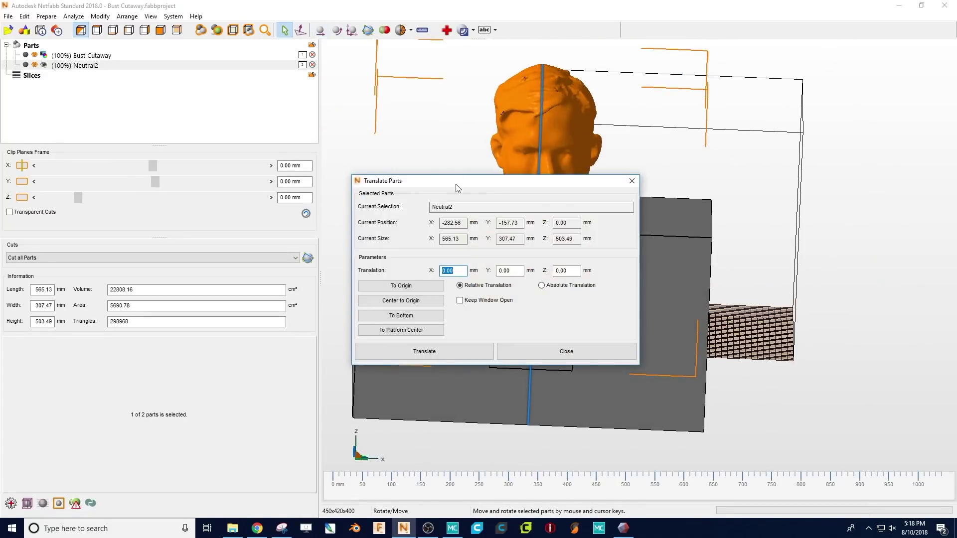
- Nudge the Neutral2 bust along negative X in 1 mm and 2 mm steps until X reads -297.56
{"action": "left_click_drag", "start_coordinate": [457, 184], "coordinate": [747, 207]}
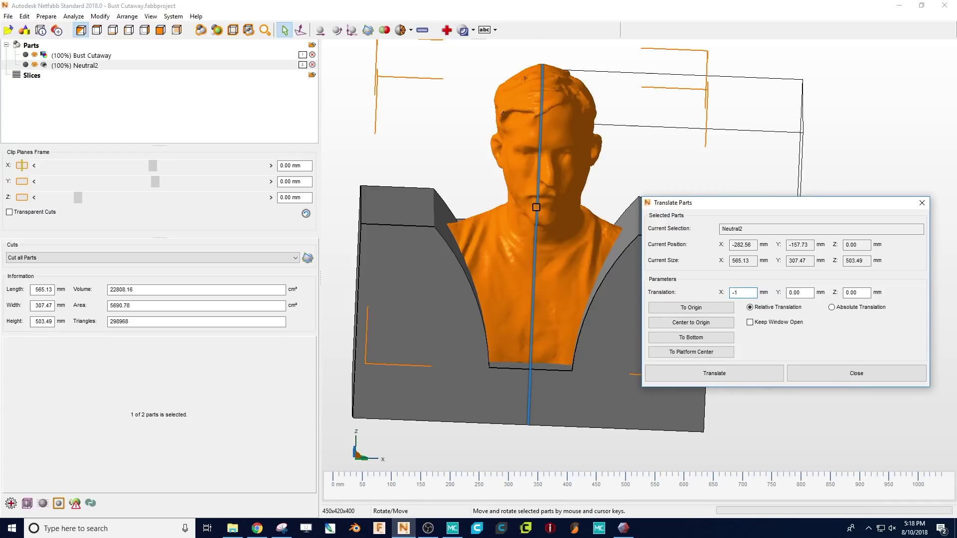
{"action": "key", "text": "Return"}
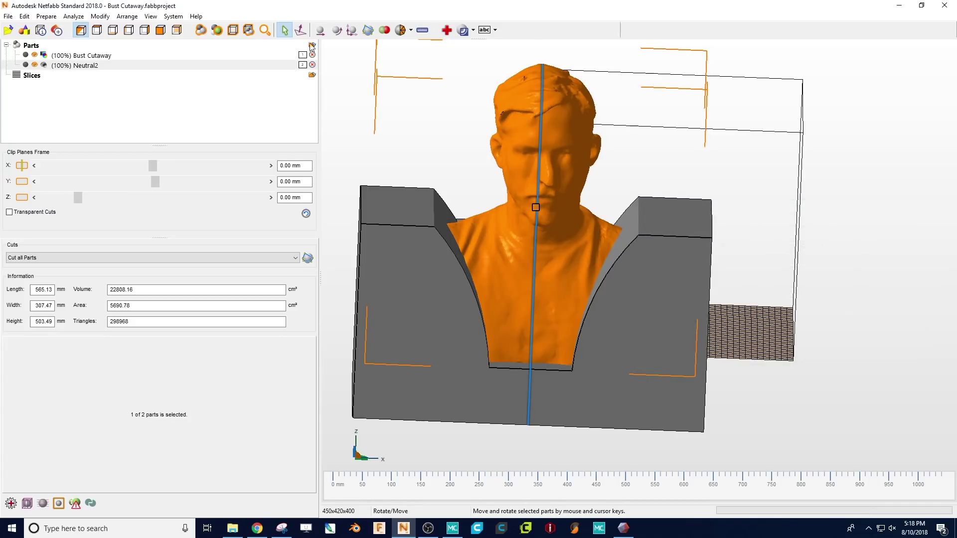
{"action": "key", "text": "ctrl+t"}
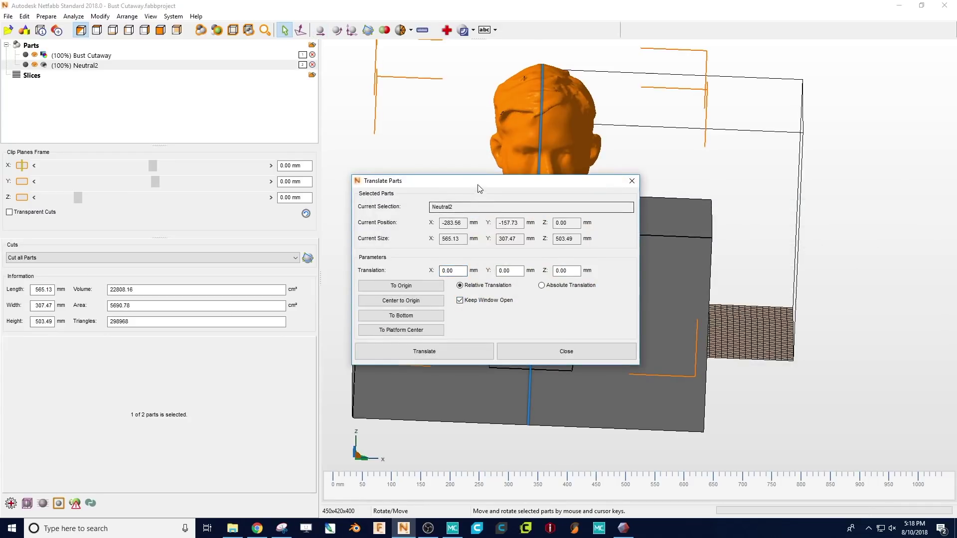
{"action": "left_click_drag", "start_coordinate": [478, 180], "coordinate": [792, 147]}
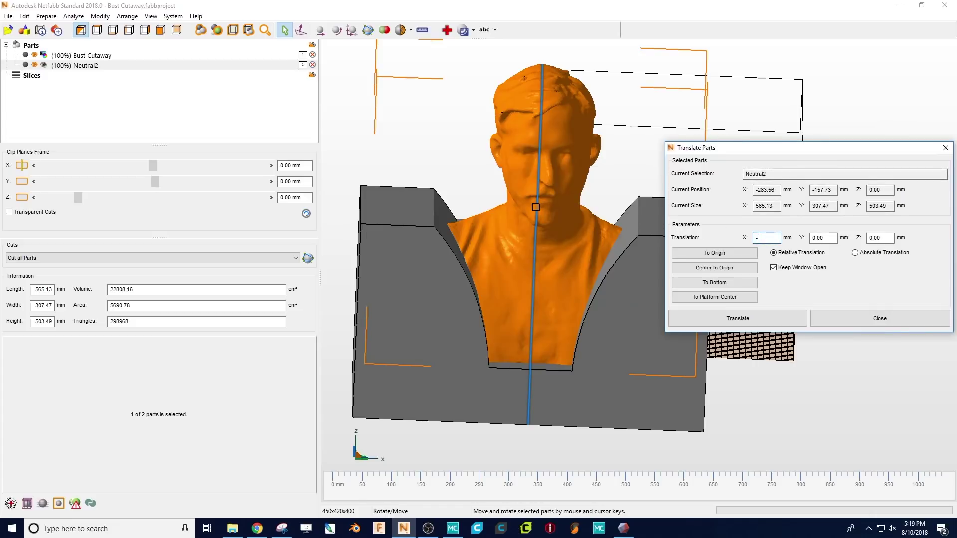
{"action": "type", "text": "-2"}
{"action": "key", "text": "Return"}
{"action": "key", "text": "Return"}
{"action": "key", "text": "Return"}
{"action": "key", "text": "Return"}
{"action": "key", "text": "Return"}
{"action": "key", "text": "Return"}
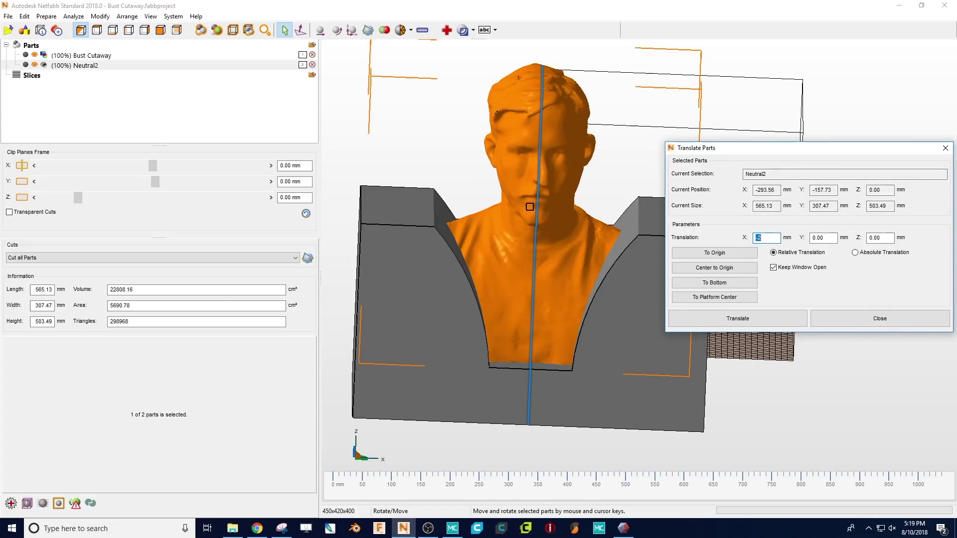
{"action": "key", "text": "Return"}
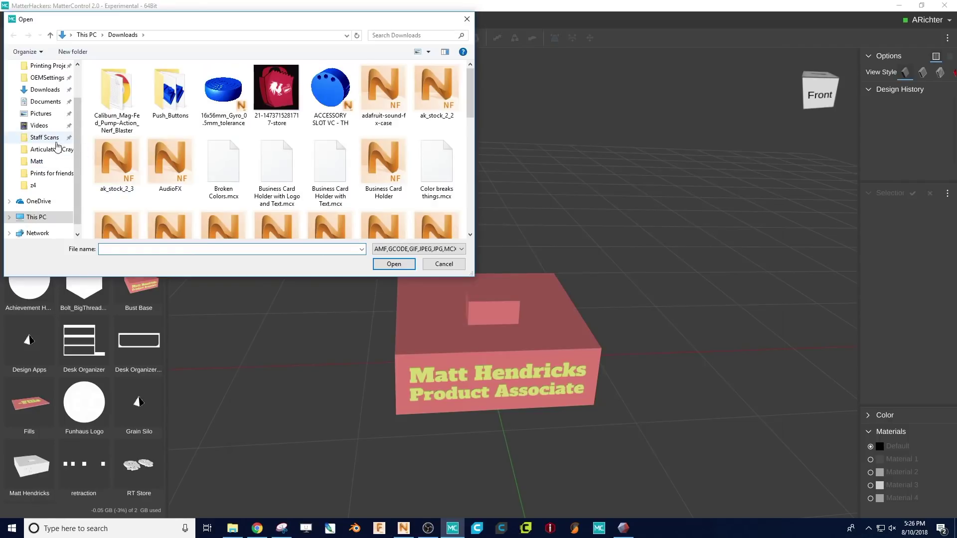
- Import the Head no Connector scan from Staff Scans > Retail Ops into the scene
{"action": "left_click", "coordinate": [45, 137]}
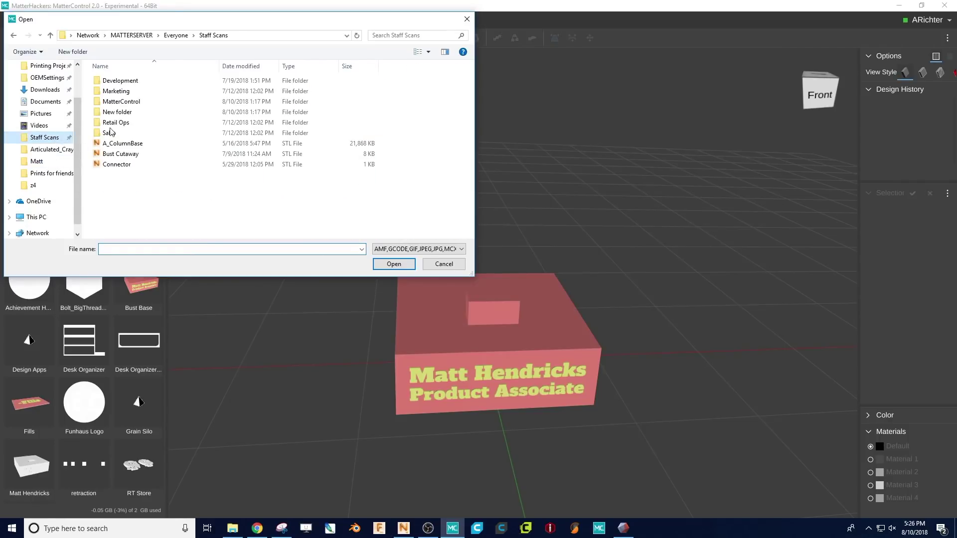
{"action": "double_click", "coordinate": [133, 122]}
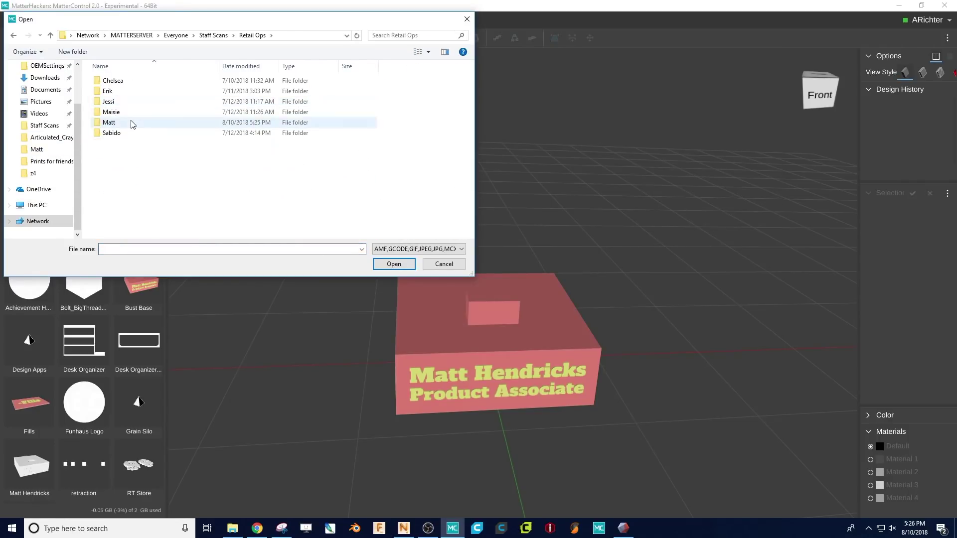
{"action": "double_click", "coordinate": [132, 121]}
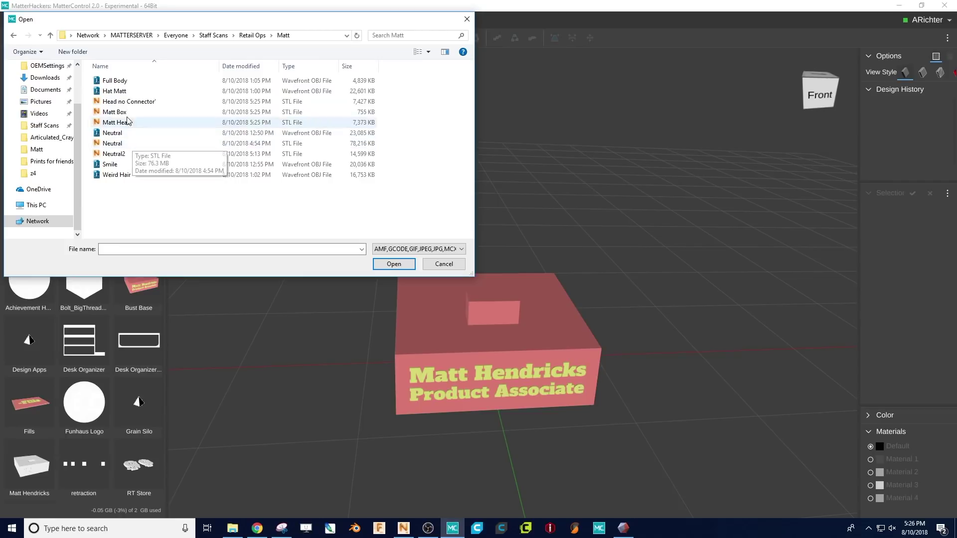
{"action": "left_click", "coordinate": [127, 103]}
{"action": "double_click", "coordinate": [126, 105]}
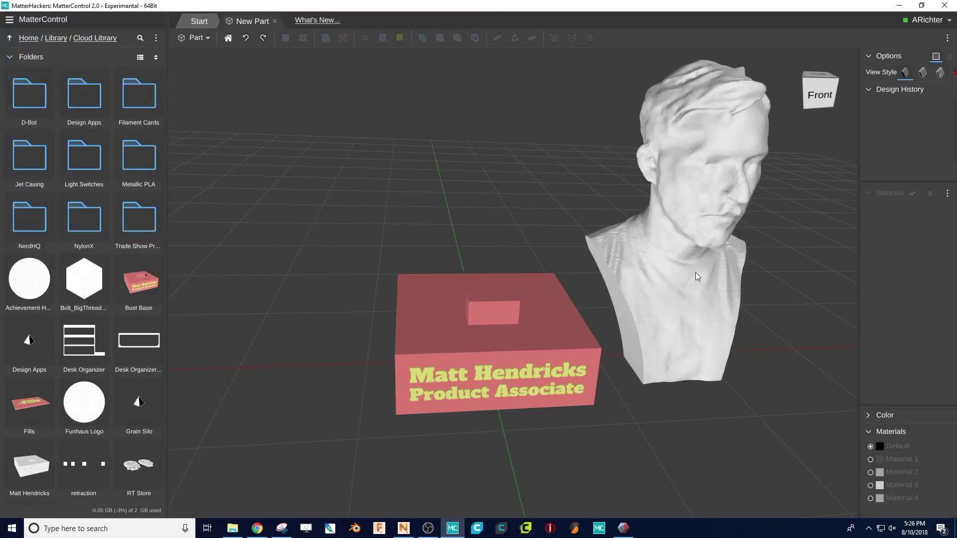
- Select the bust and the pink box and centre the bust on the box along Y
{"action": "left_click", "coordinate": [696, 275]}
{"action": "left_click", "coordinate": [570, 337], "text": "shift"}
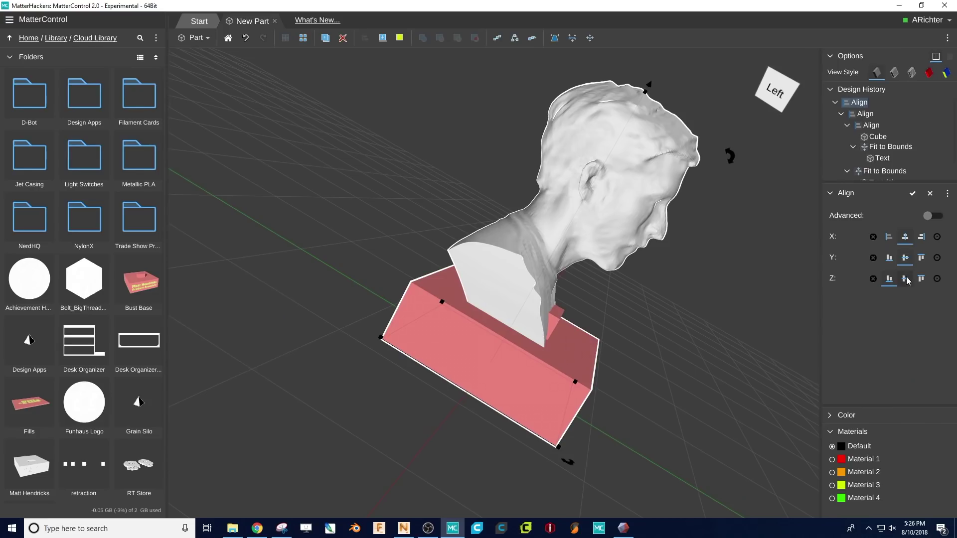
{"action": "left_click", "coordinate": [905, 296]}
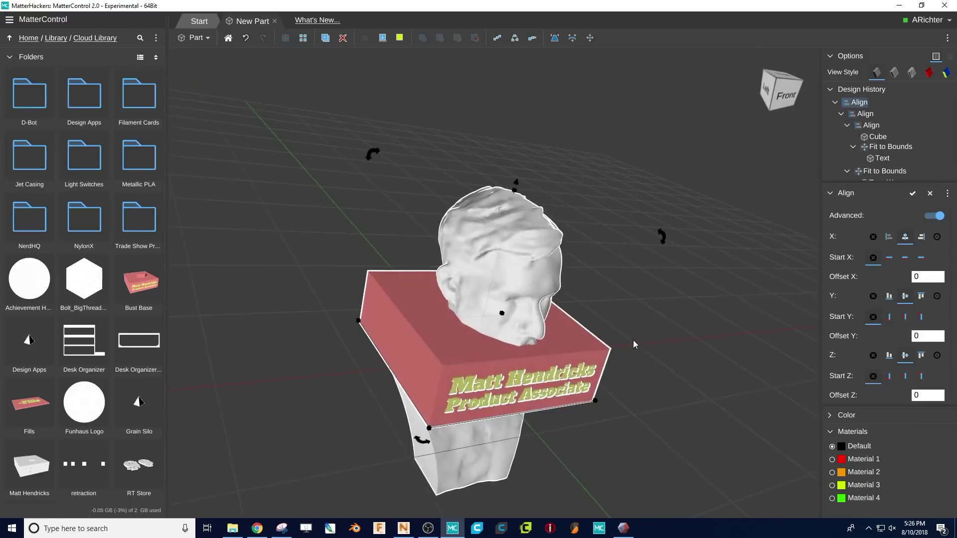
- Align the bust's Z minimum to the box's top and apply, seating the bust on the name plate
{"action": "left_click", "coordinate": [922, 374]}
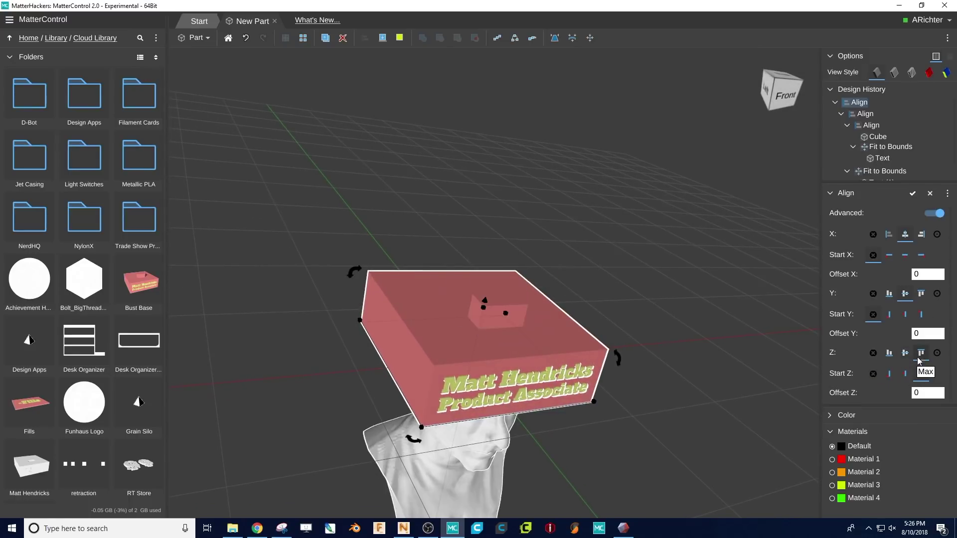
{"action": "left_click", "coordinate": [890, 353]}
{"action": "right_click_drag", "start_coordinate": [644, 395], "coordinate": [598, 391]}
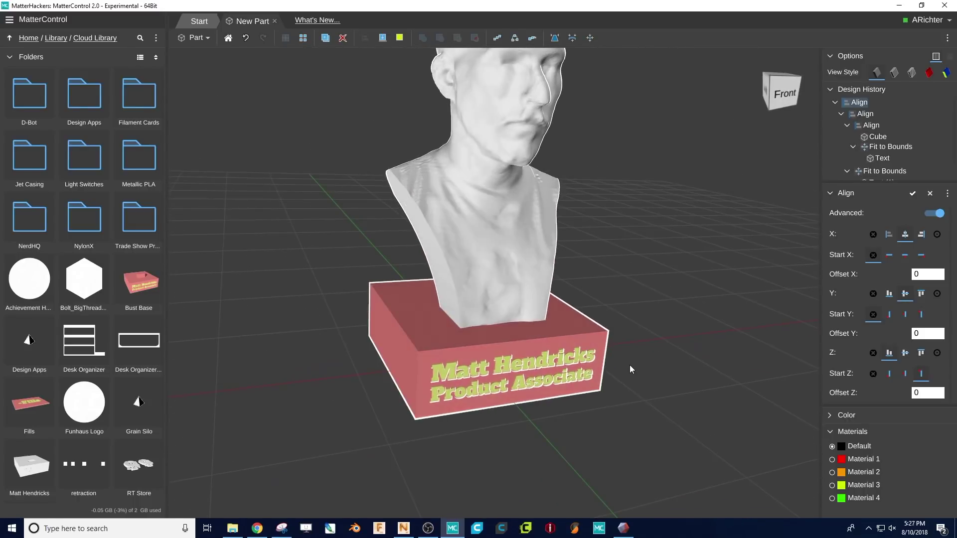
{"action": "left_click", "coordinate": [913, 193]}
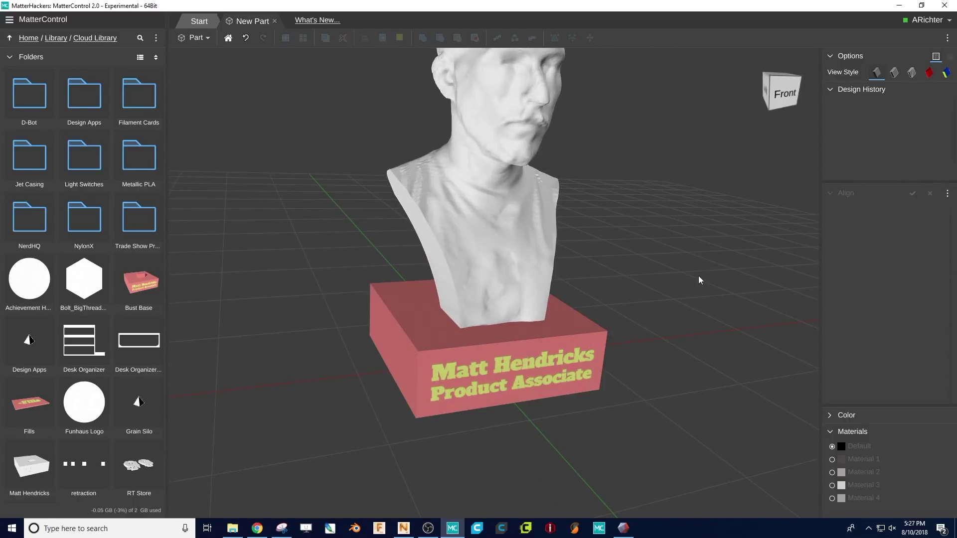
{"action": "right_click_drag", "start_coordinate": [698, 277], "coordinate": [495, 273]}
{"action": "left_click", "coordinate": [486, 268]}
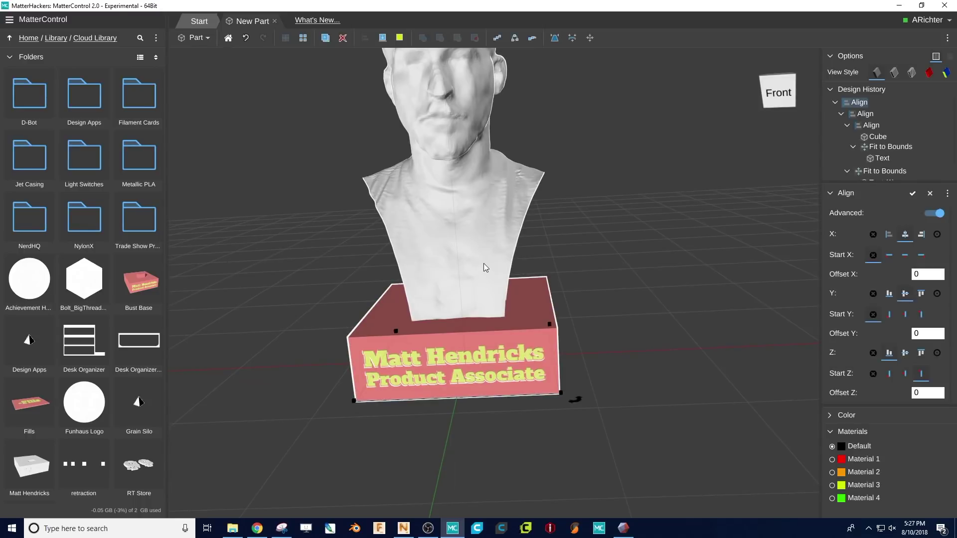